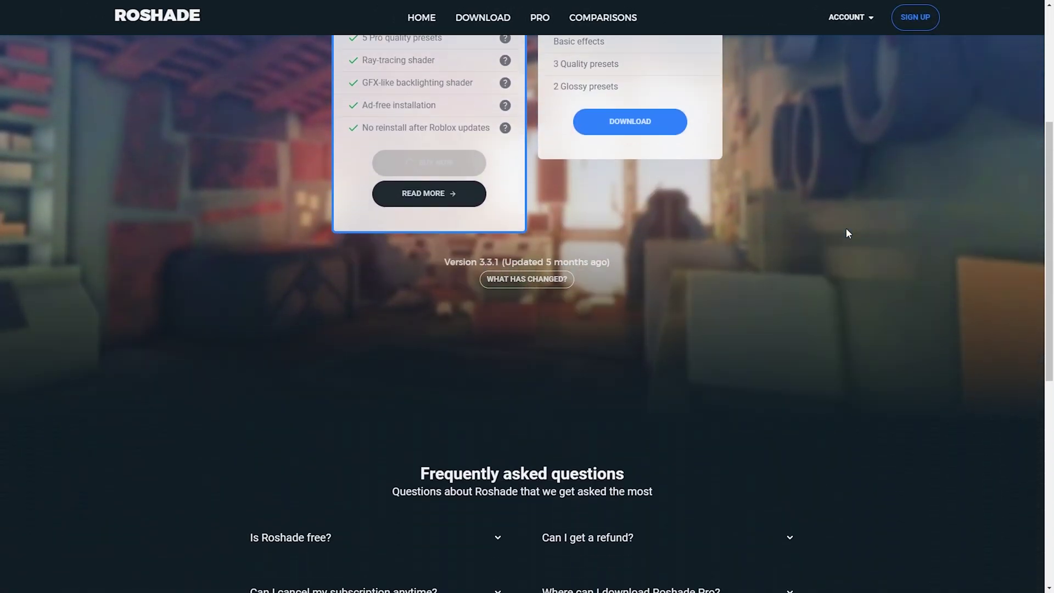
{"action": "scroll", "coordinate": [846, 233], "scroll_direction": "down", "scroll_amount": 3}
{"action": "scroll", "coordinate": [847, 232], "scroll_direction": "down", "scroll_amount": 3}
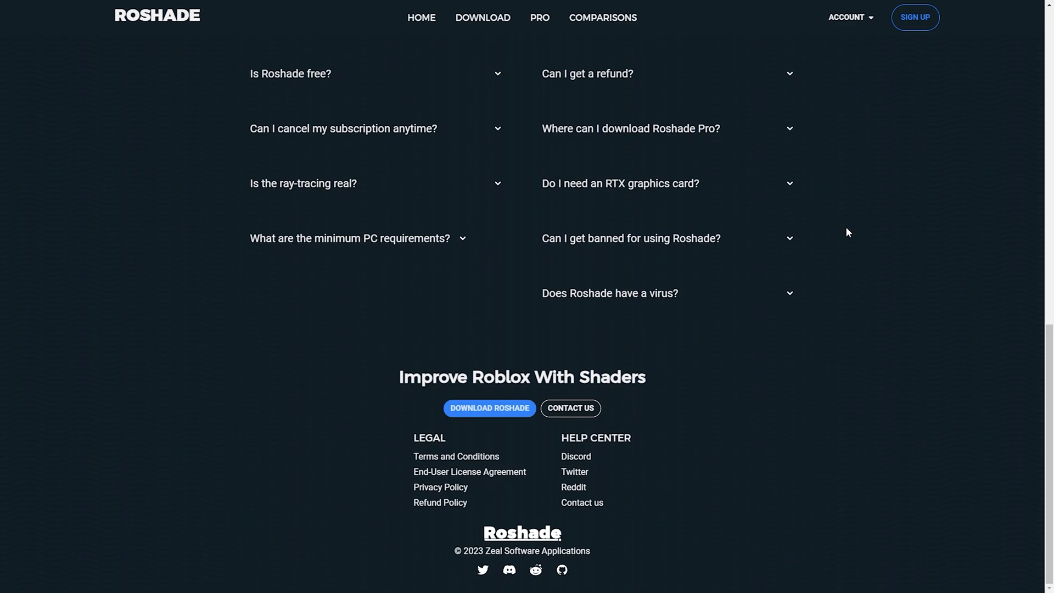
{"action": "scroll", "coordinate": [846, 227], "scroll_direction": "up", "scroll_amount": 4}
{"action": "scroll", "coordinate": [846, 227], "scroll_direction": "up", "scroll_amount": 4}
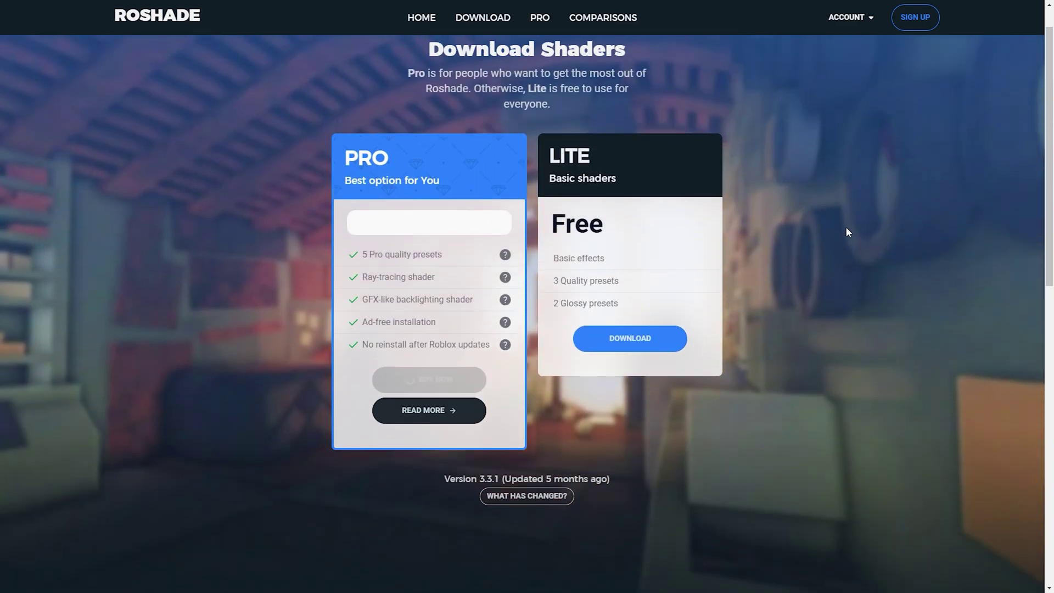
{"action": "scroll", "coordinate": [845, 228], "scroll_direction": "up", "scroll_amount": 1}
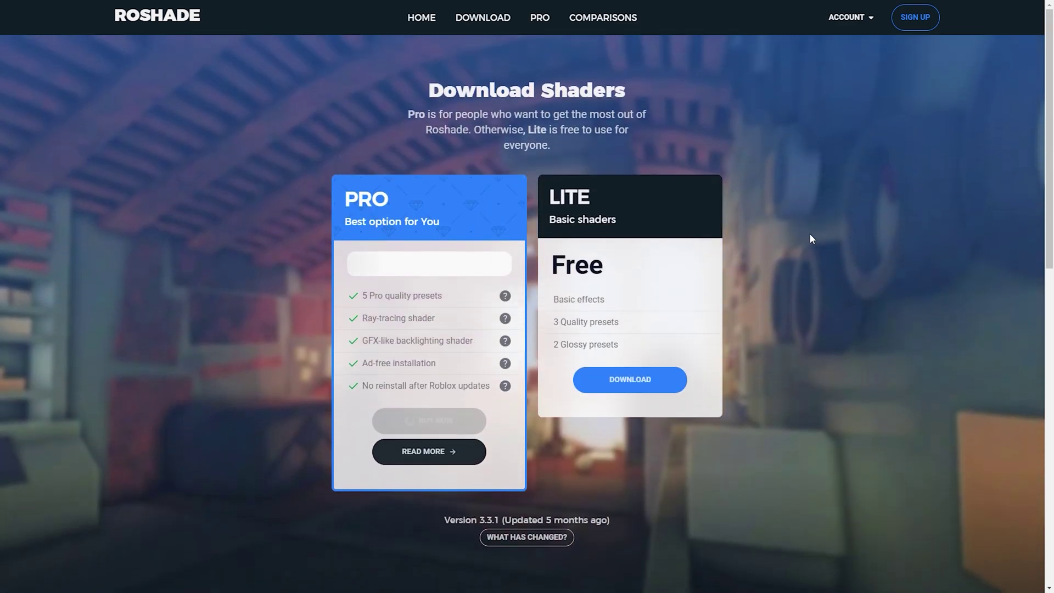
Download the free Roshade Lite 3.3.1 installer past the ad and select it on the desktop.
{"action": "left_click", "coordinate": [635, 382]}
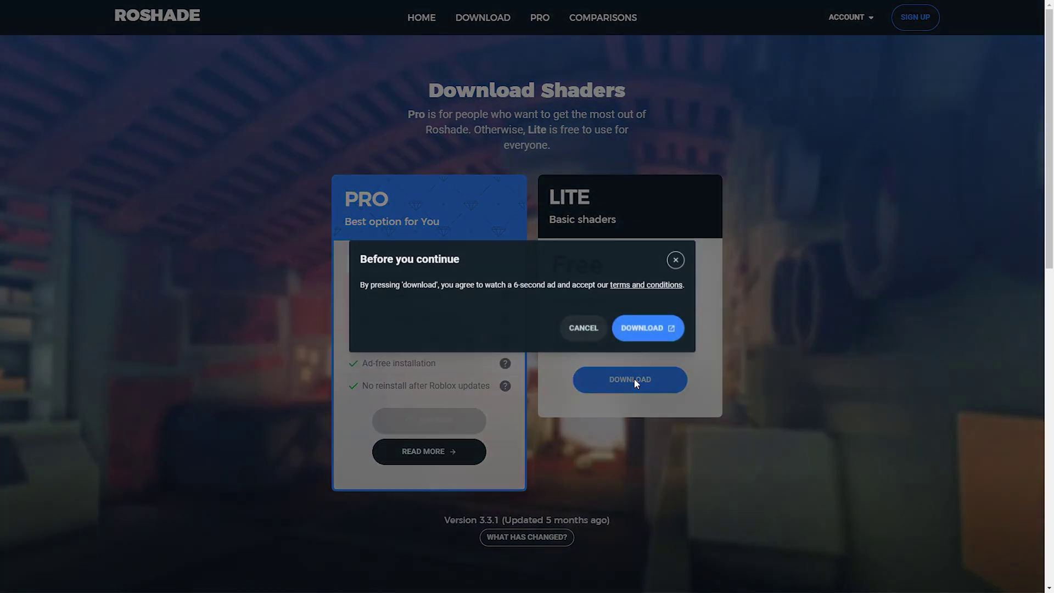
{"action": "left_click", "coordinate": [648, 335]}
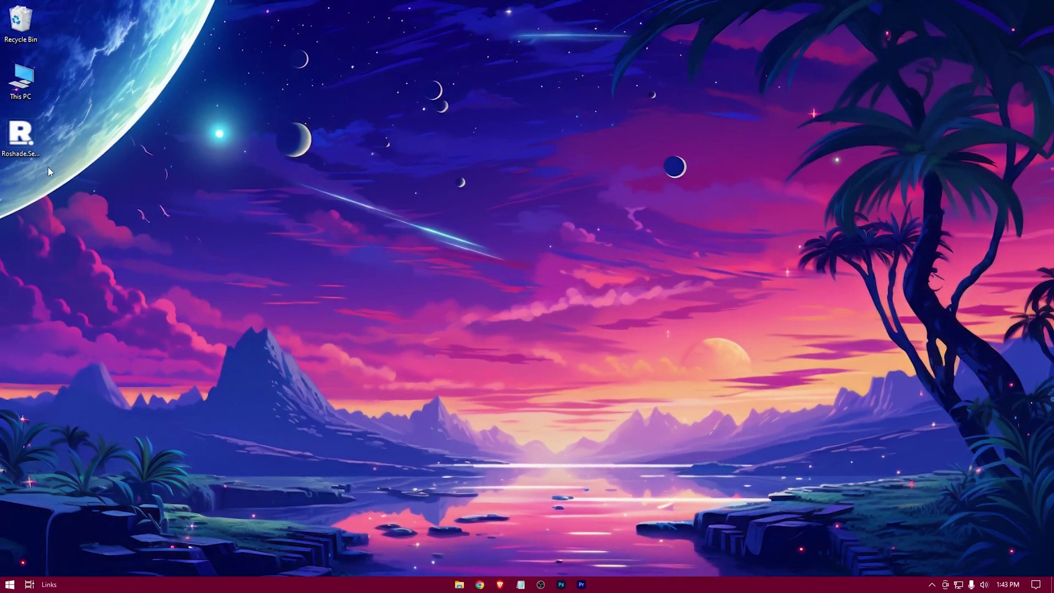
{"action": "left_click", "coordinate": [32, 151]}
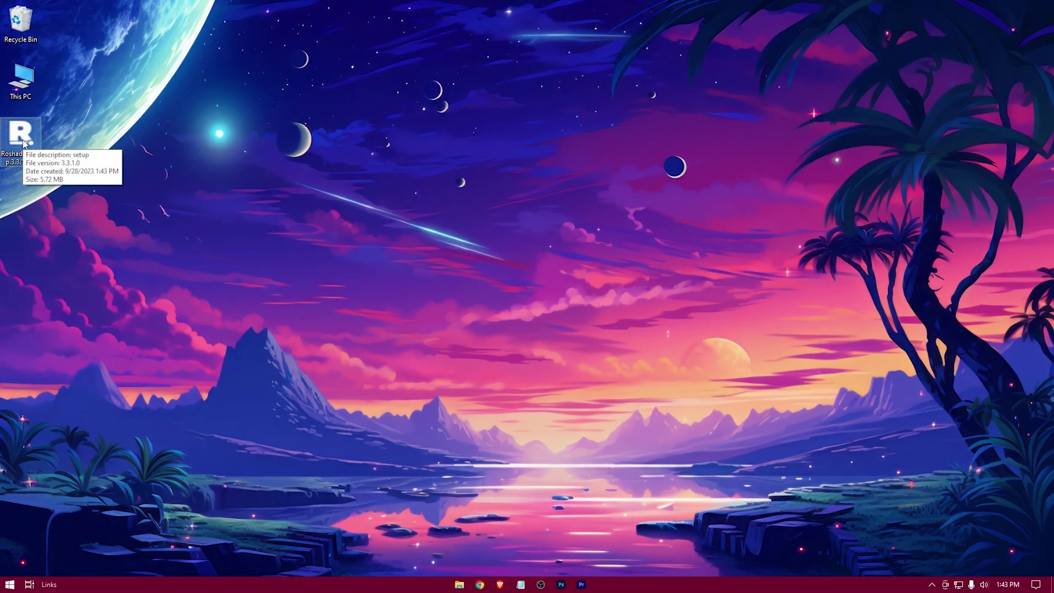
Run Roshade.Setup with End toggling shaders and Home opening the panel, keeping all presets.
{"action": "double_click", "coordinate": [24, 143]}
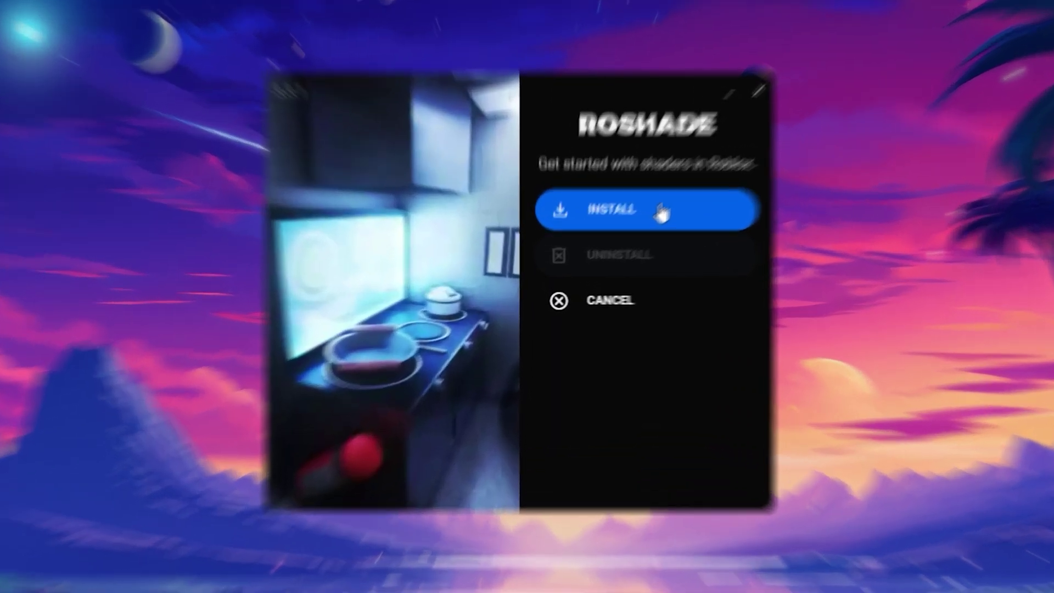
{"action": "left_click", "coordinate": [595, 245]}
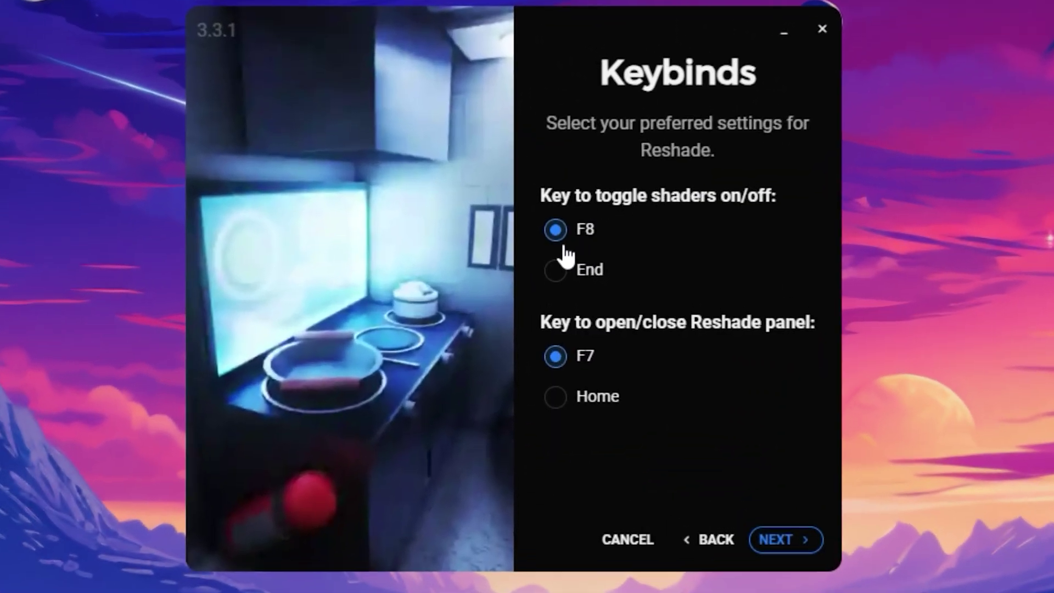
{"action": "left_click", "coordinate": [554, 398]}
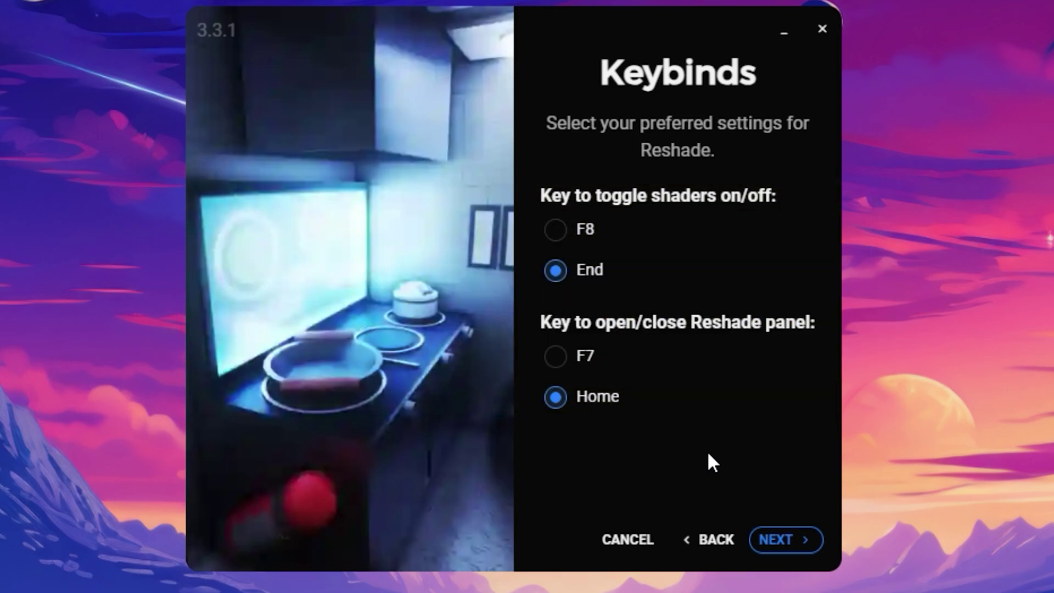
{"action": "left_click", "coordinate": [790, 545]}
{"action": "scroll", "coordinate": [743, 404], "scroll_direction": "down", "scroll_amount": 2}
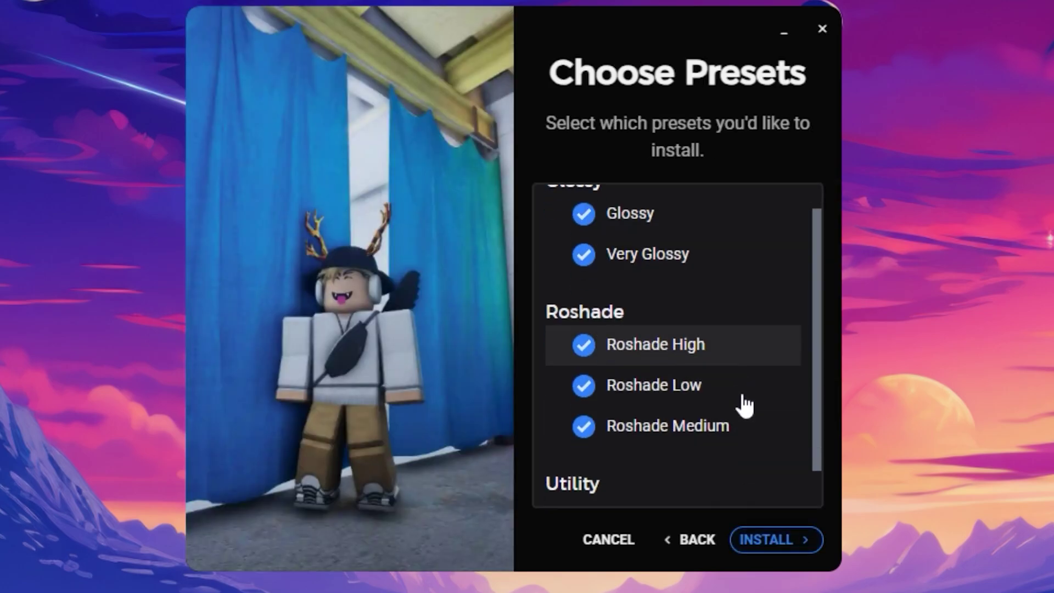
{"action": "scroll", "coordinate": [736, 375], "scroll_direction": "up", "scroll_amount": 2}
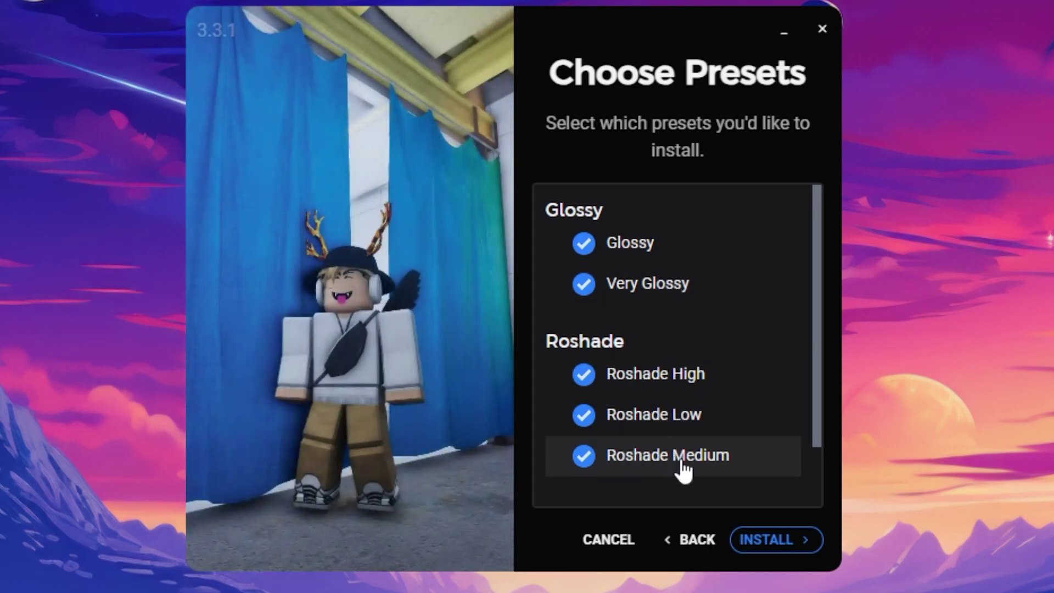
{"action": "scroll", "coordinate": [681, 461], "scroll_direction": "down", "scroll_amount": 1}
{"action": "scroll", "coordinate": [682, 441], "scroll_direction": "down", "scroll_amount": 1}
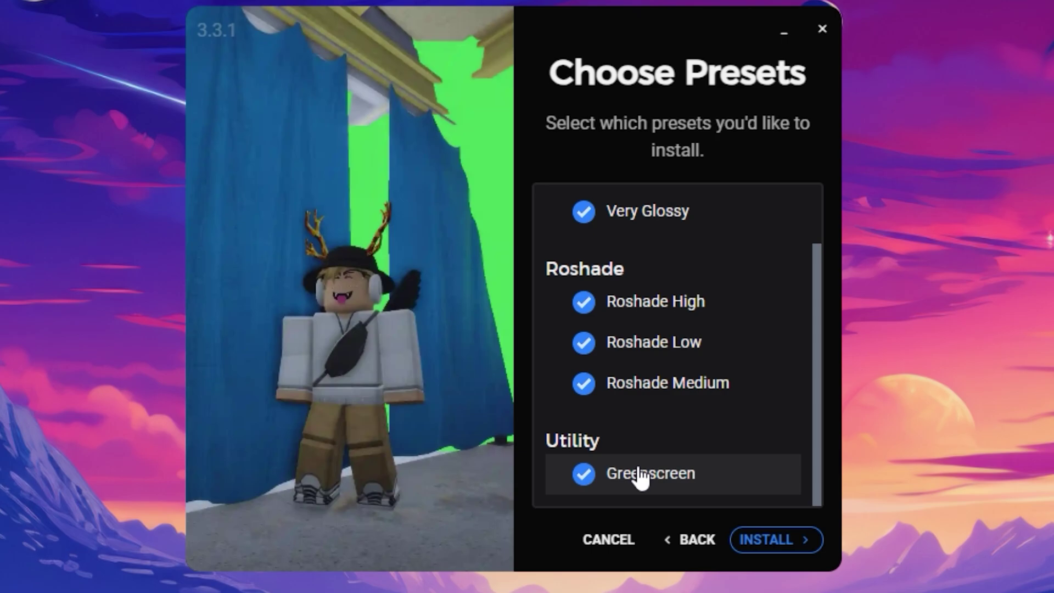
Install Roshade with every preset, then close the Finished installer window.
{"action": "left_click", "coordinate": [758, 540]}
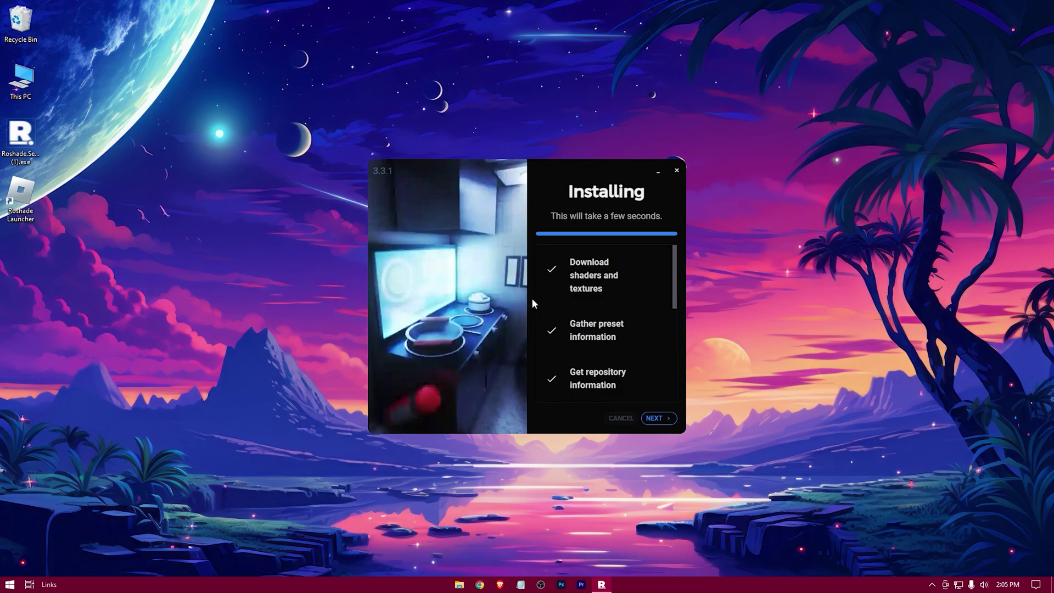
{"action": "scroll", "coordinate": [576, 310], "scroll_direction": "down", "scroll_amount": 2}
{"action": "scroll", "coordinate": [579, 310], "scroll_direction": "down", "scroll_amount": 2}
{"action": "scroll", "coordinate": [584, 329], "scroll_direction": "down", "scroll_amount": 2}
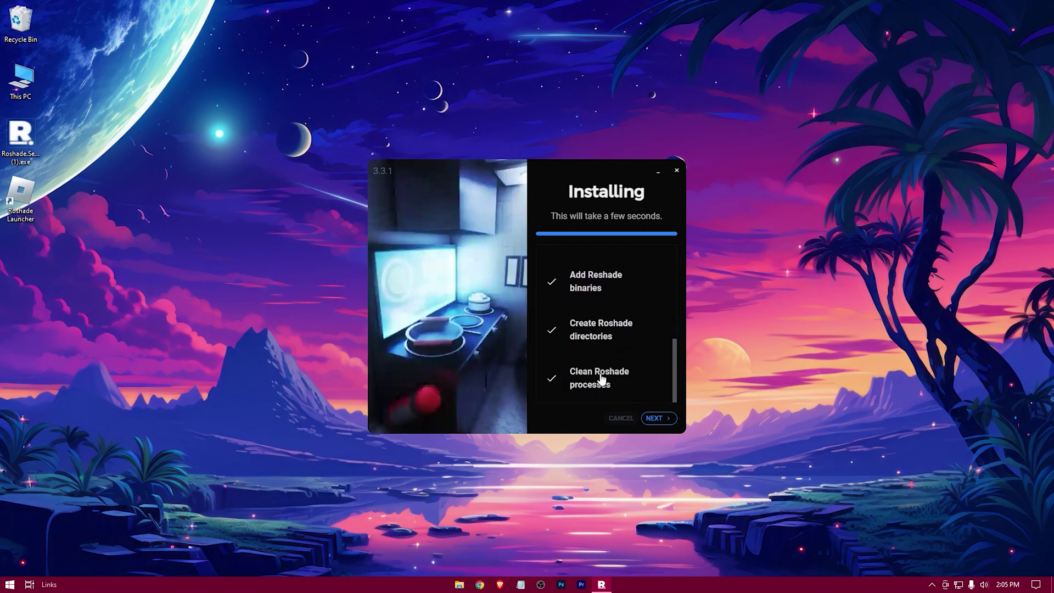
{"action": "scroll", "coordinate": [602, 379], "scroll_direction": "up", "scroll_amount": 2}
{"action": "scroll", "coordinate": [611, 349], "scroll_direction": "up", "scroll_amount": 3}
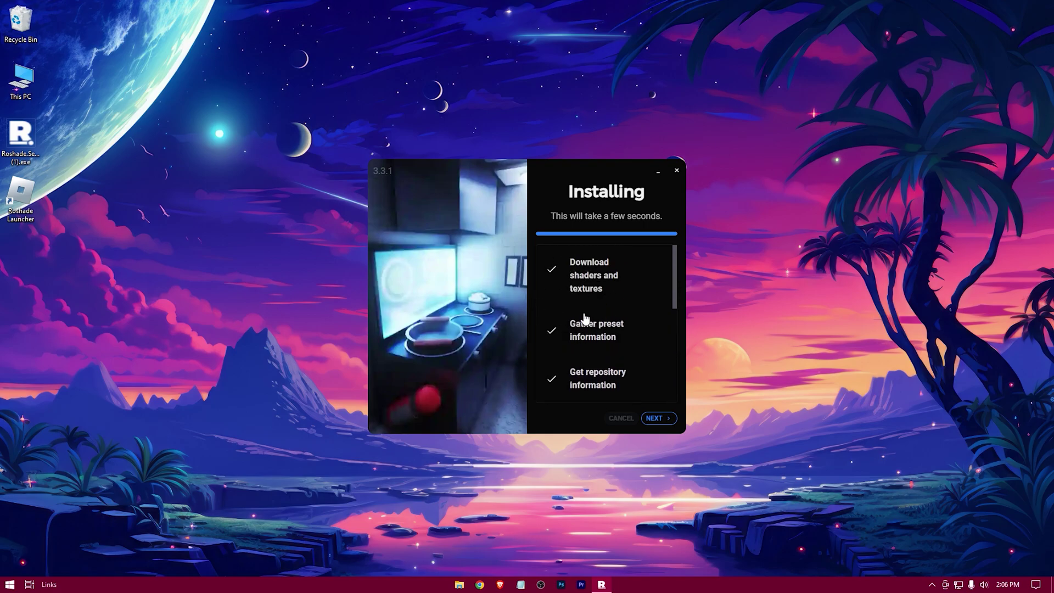
{"action": "left_click", "coordinate": [658, 418]}
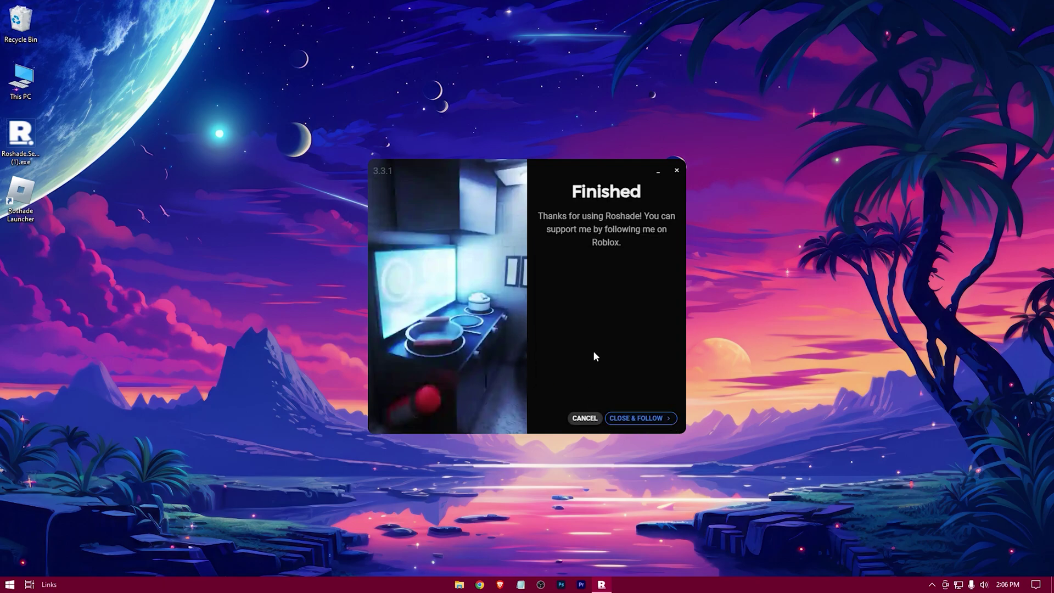
{"action": "left_click", "coordinate": [675, 171]}
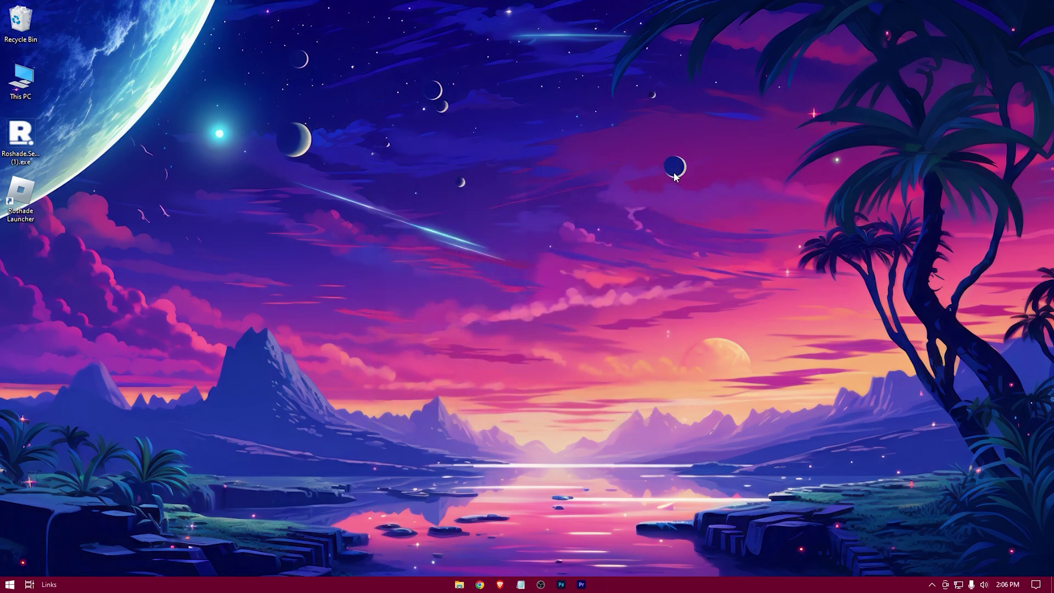
Refresh the desktop and launch Roblox from the new Roshade Launcher.
{"action": "right_click", "coordinate": [510, 278]}
{"action": "left_click", "coordinate": [522, 309]}
{"action": "double_click", "coordinate": [27, 194]}
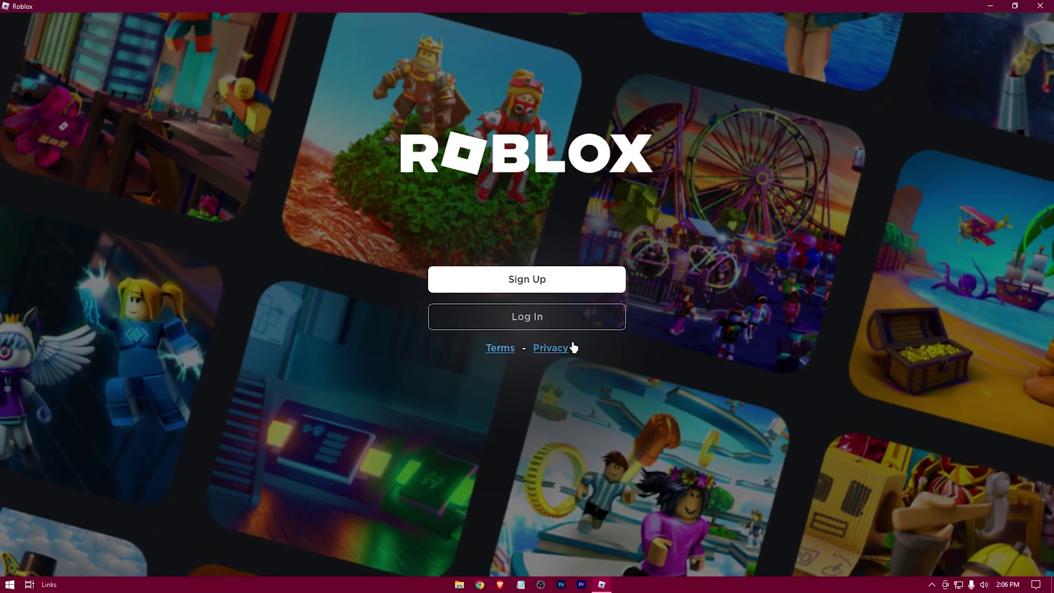
Log in to Roblox and join Jailbreak without camera.
{"action": "left_click", "coordinate": [534, 326]}
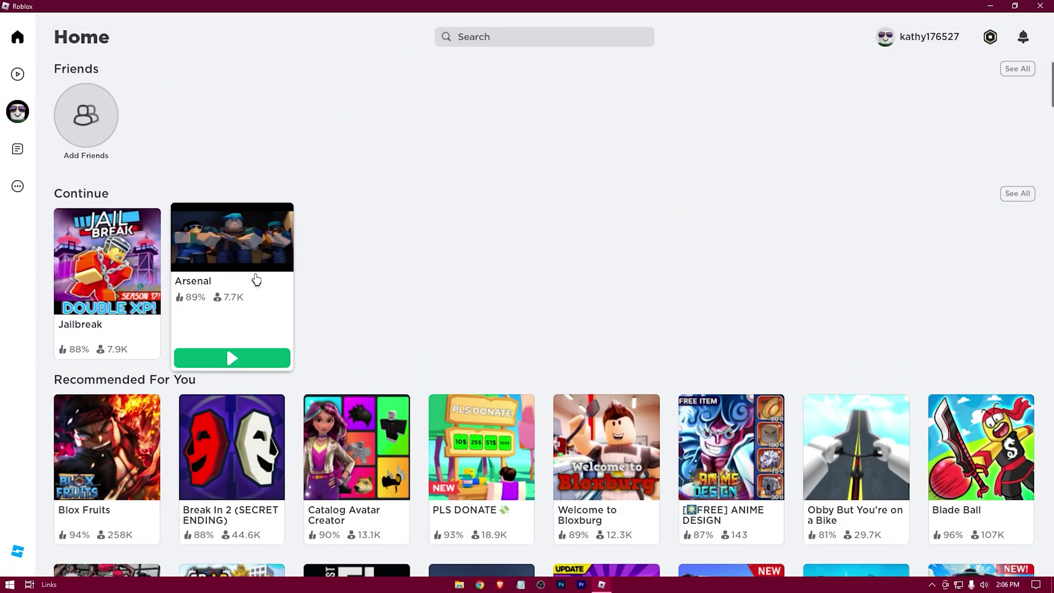
{"action": "mouse_move", "coordinate": [107, 280]}
{"action": "left_click", "coordinate": [117, 360]}
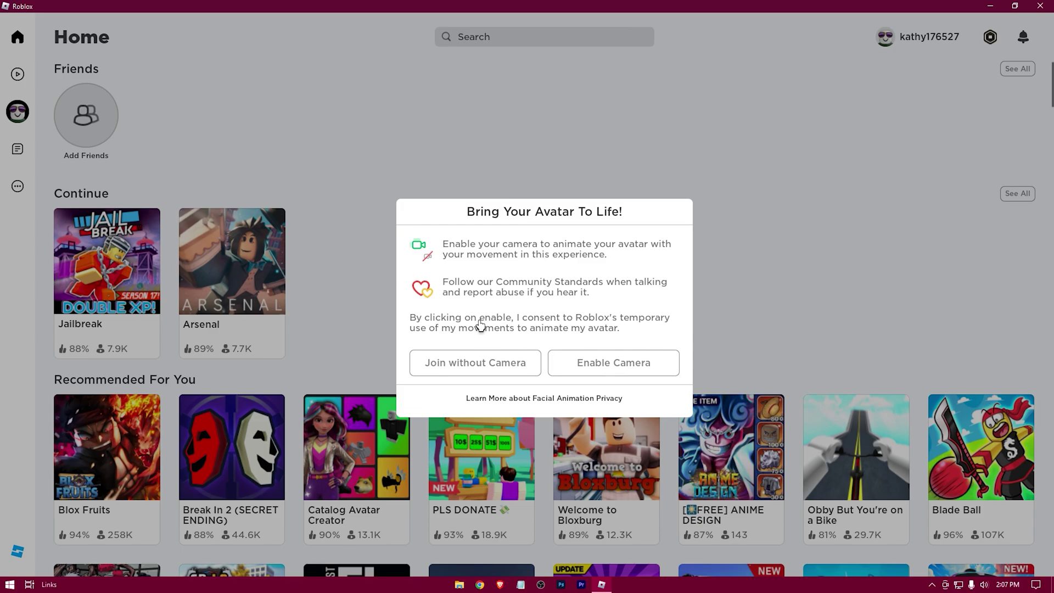
{"action": "left_click", "coordinate": [463, 362]}
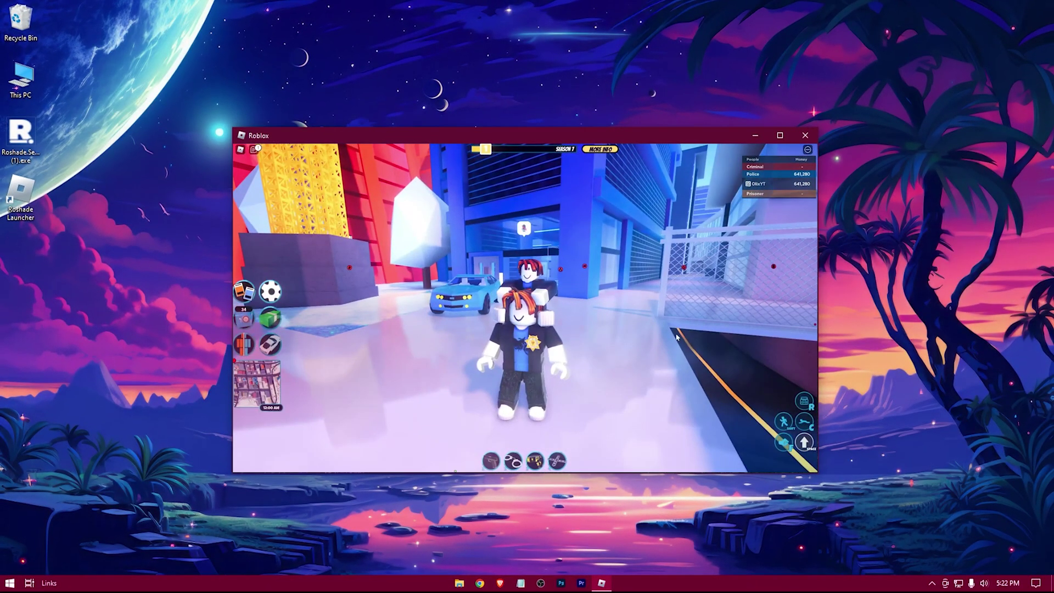
Run the Jailbreak character forward with W toward the building to view the shaders.
{"action": "key", "text": "w"}
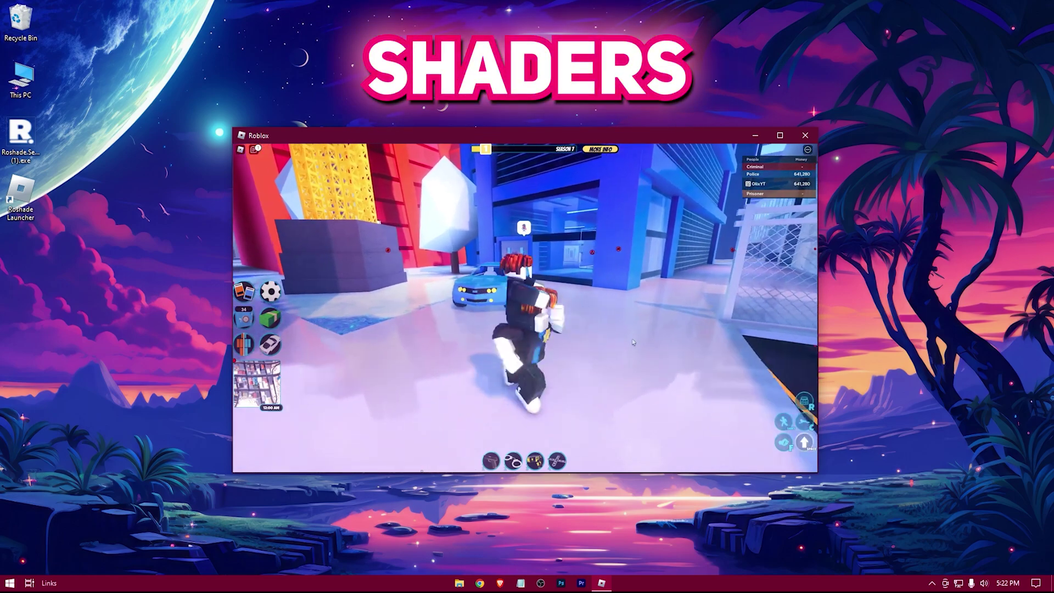